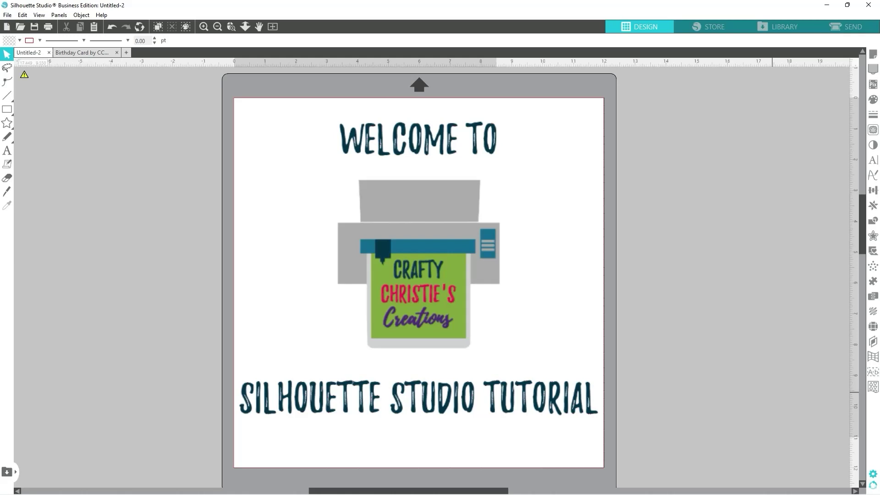
Switch to the birthday card design and move the description text and grey card squares off the page
click(70, 52)
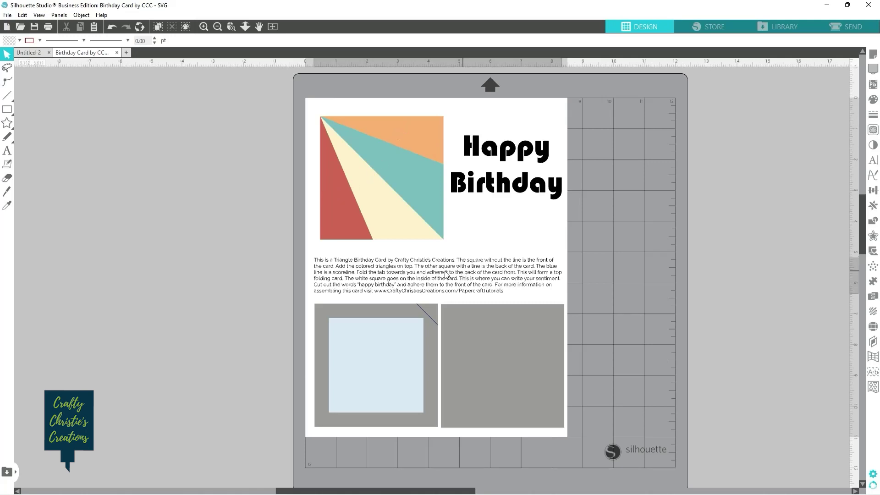
drag(436, 275, 163, 110)
drag(309, 281, 583, 447)
drag(476, 378, 210, 257)
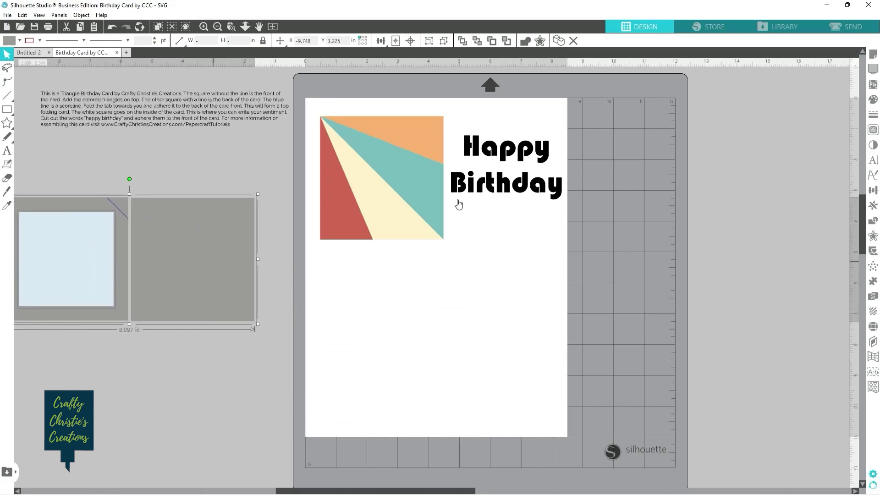
Move the Happy Birthday lettering off the page as well
drag(497, 118, 567, 277)
drag(529, 193, 173, 381)
scroll(550, 372, up, 3)
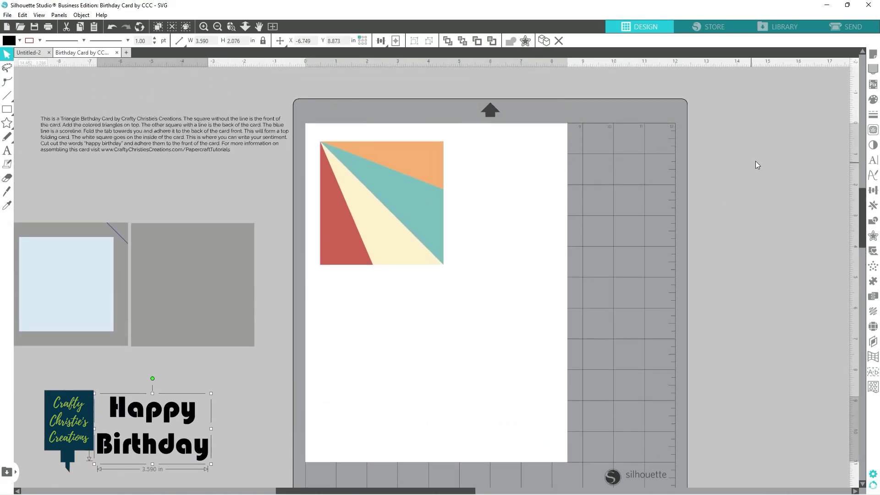
In Page Setup, enable Show Print Border and Show Cut Border, then view the Registration Marks settings
click(873, 56)
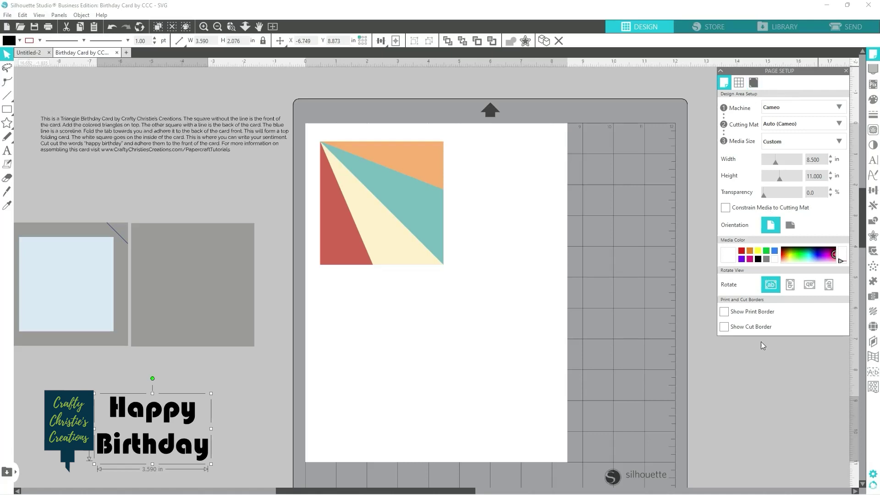
click(725, 313)
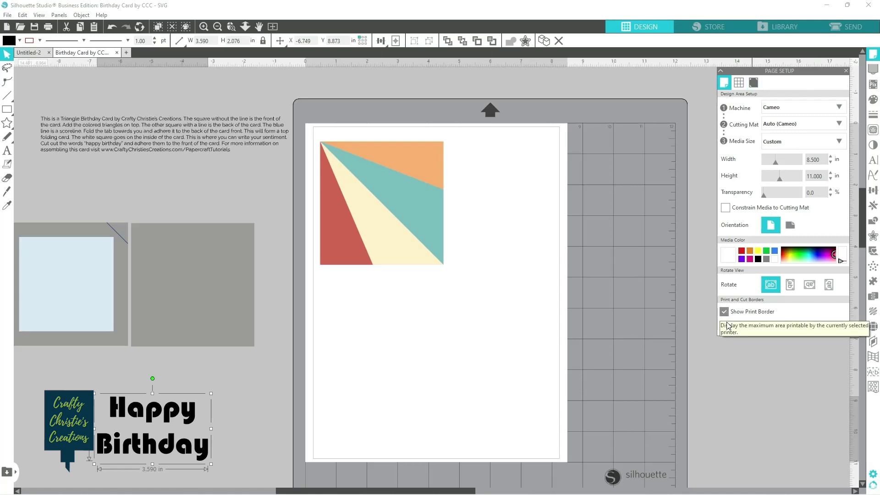
click(724, 328)
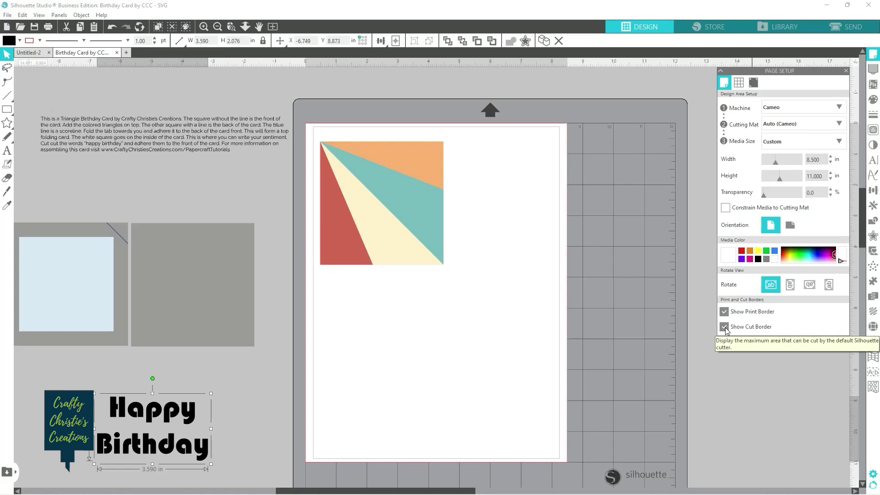
click(753, 84)
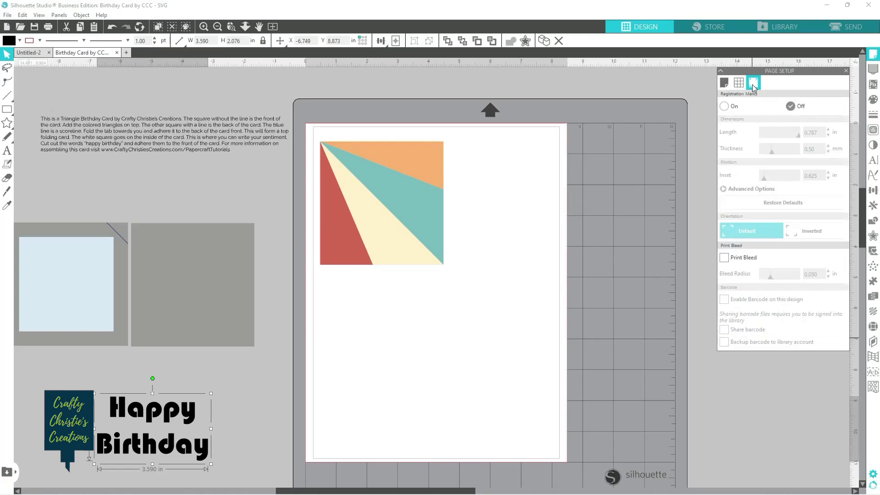
Turn registration marks On and centre the four-triangle group on the page
click(728, 111)
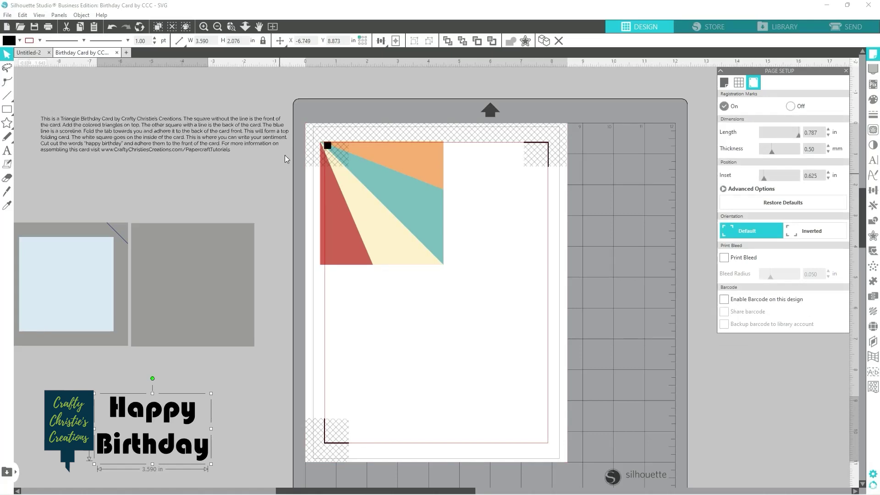
drag(285, 155, 455, 300)
drag(418, 245, 466, 326)
click(511, 310)
Spread the orange, teal, red and yellow triangles apart so gaps separate them
drag(468, 249, 485, 198)
click(477, 221)
drag(462, 286, 468, 261)
drag(392, 336, 365, 383)
drag(448, 331, 442, 344)
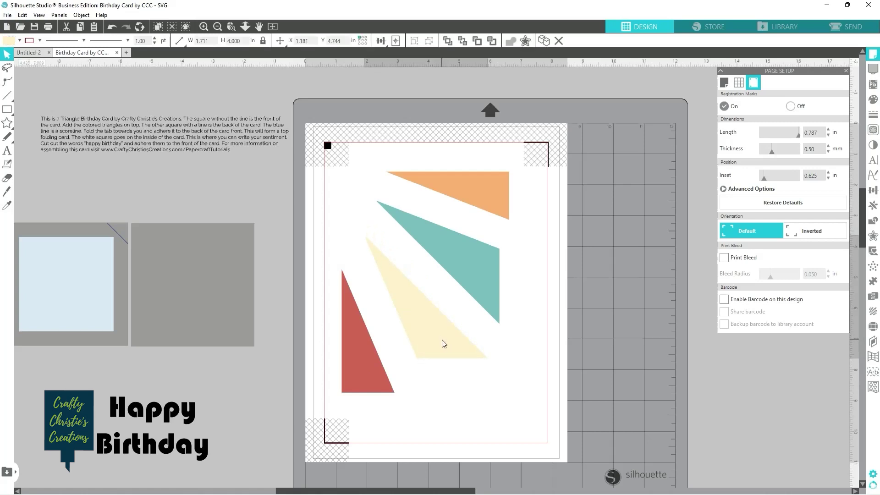
drag(473, 281, 482, 289)
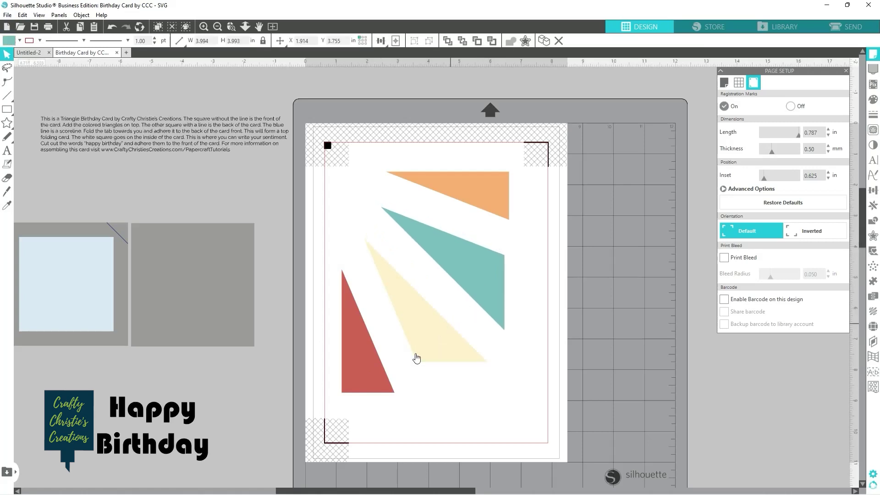
Under Advanced Options, set the bottom registration inset to 0.875 in and select all four triangles
click(736, 190)
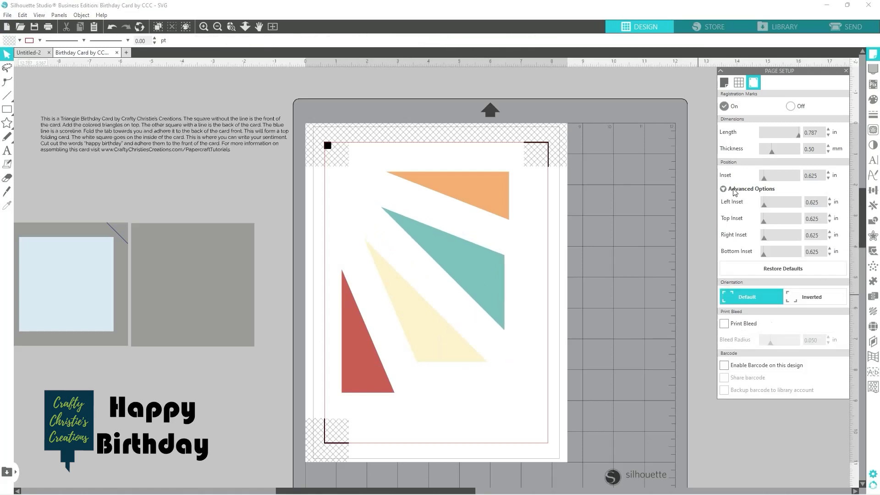
click(829, 249)
click(830, 249)
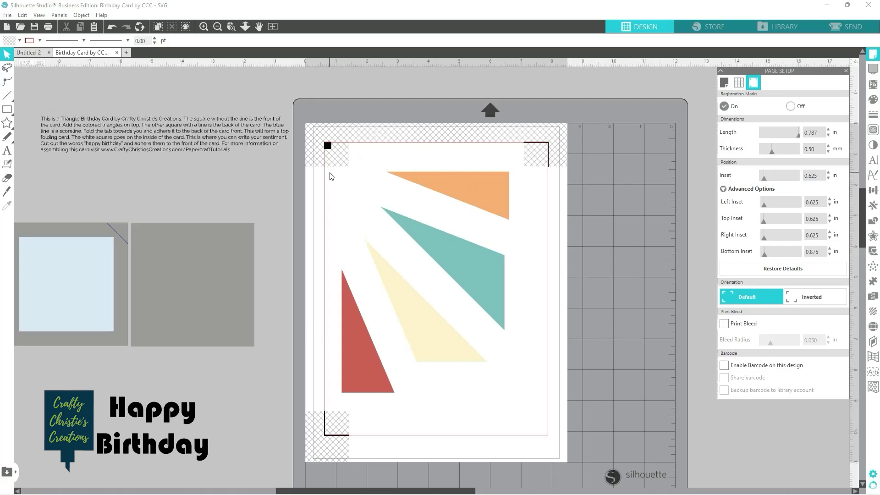
drag(330, 171, 494, 362)
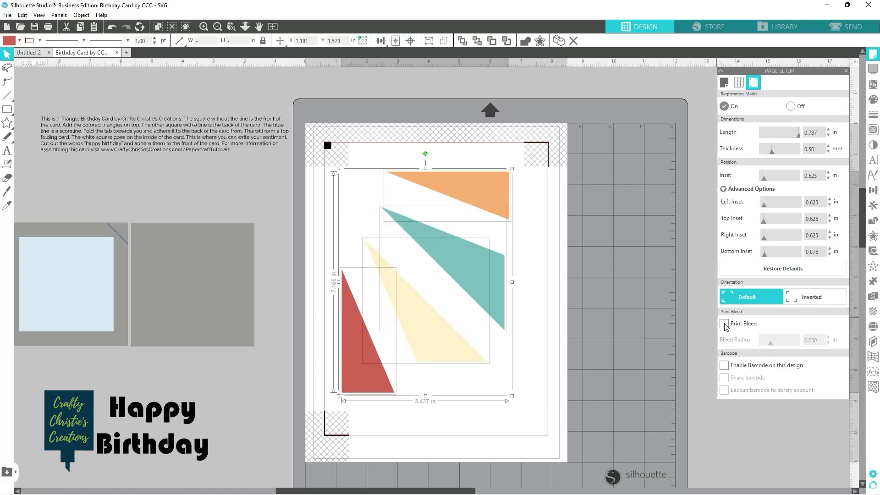
Enable Print Bleed for the triangles and open the Print Preview
click(725, 325)
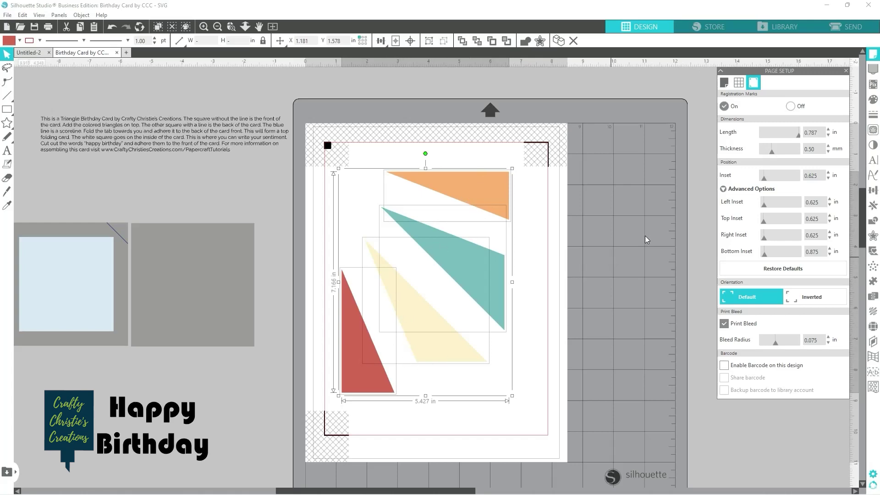
click(48, 28)
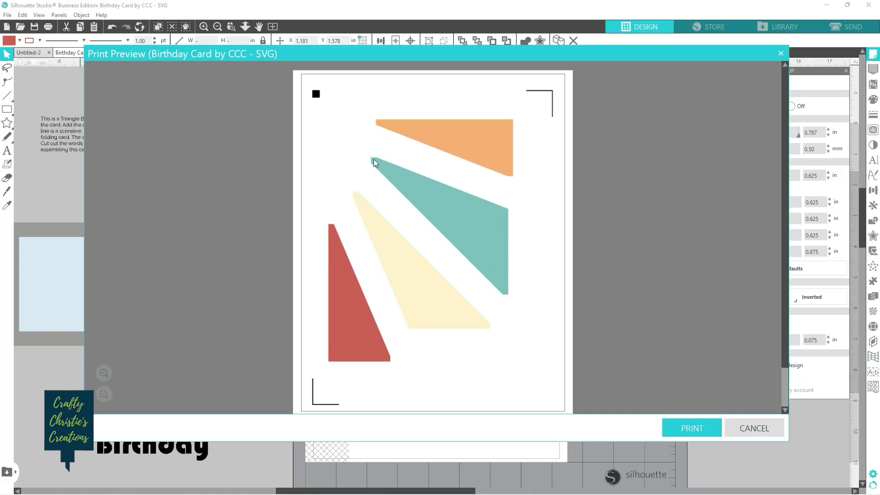
Cancel the Print Preview without printing
click(745, 429)
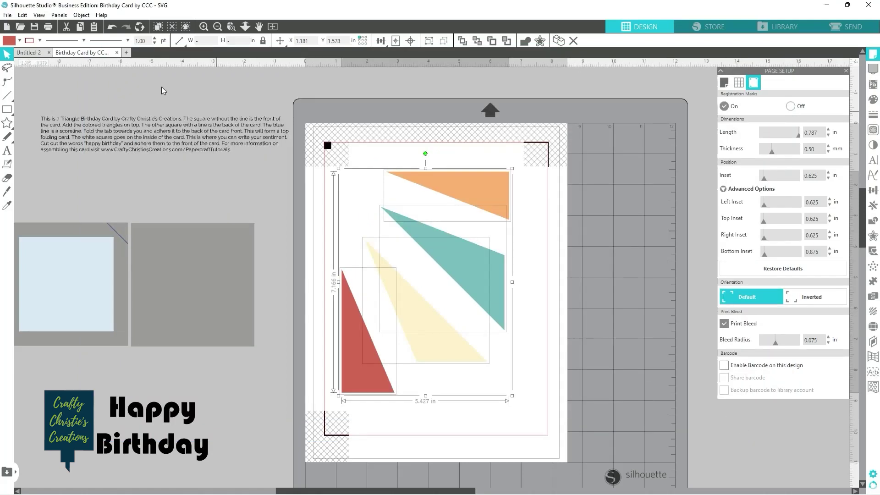
Set the triangles' line colour to black and reopen the Print Preview
click(40, 40)
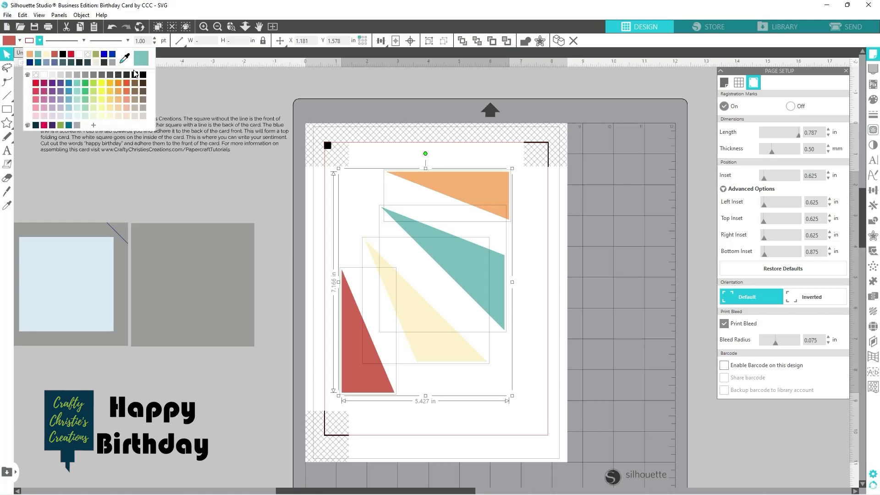
click(142, 76)
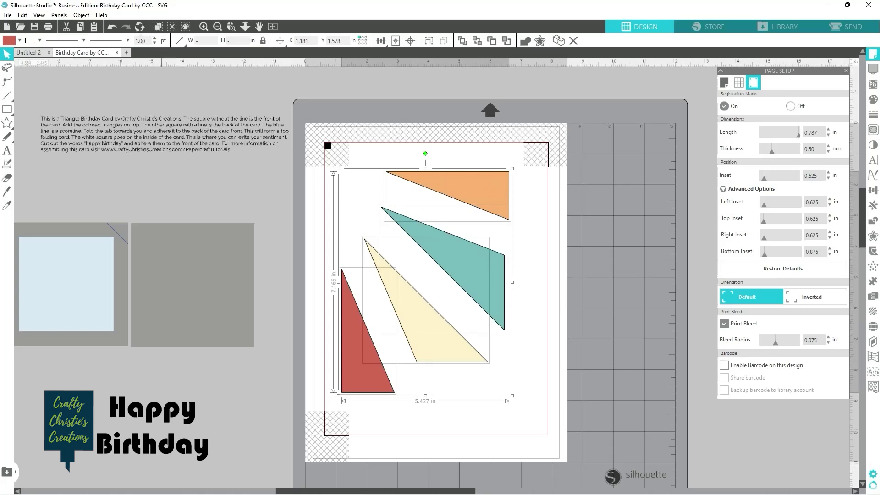
click(49, 28)
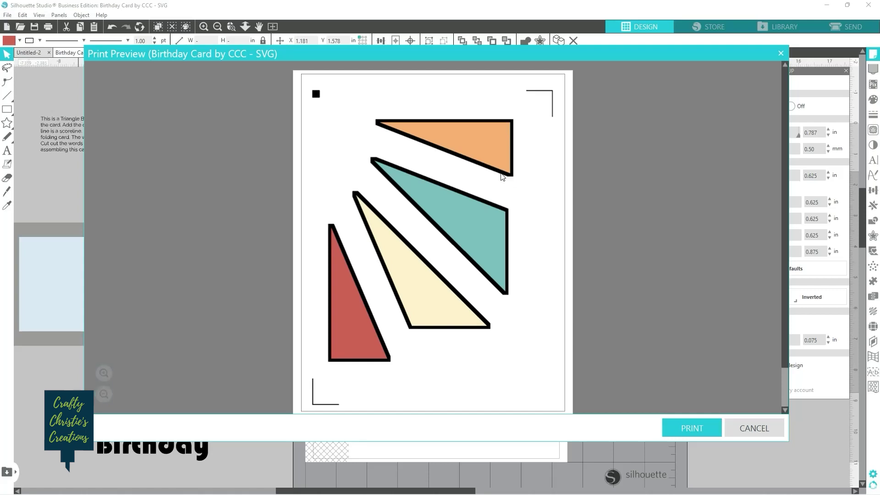
Close the preview and set the triangles' line colour back to no colour
click(763, 430)
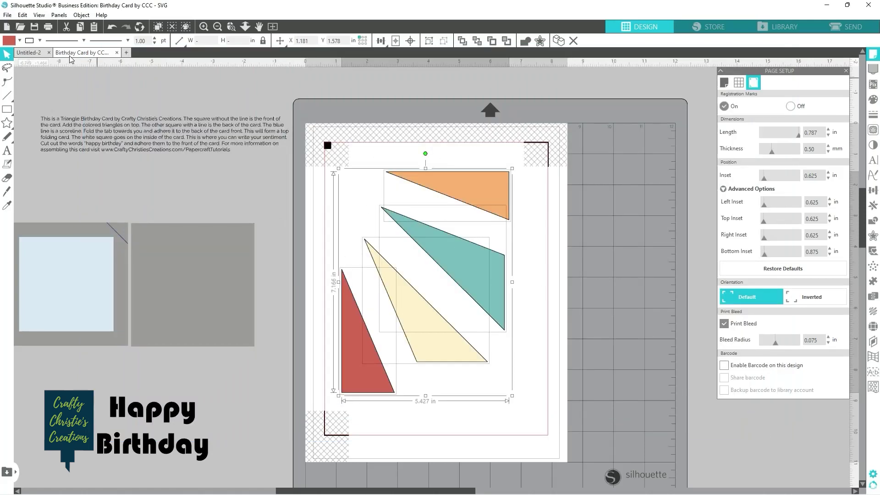
click(40, 40)
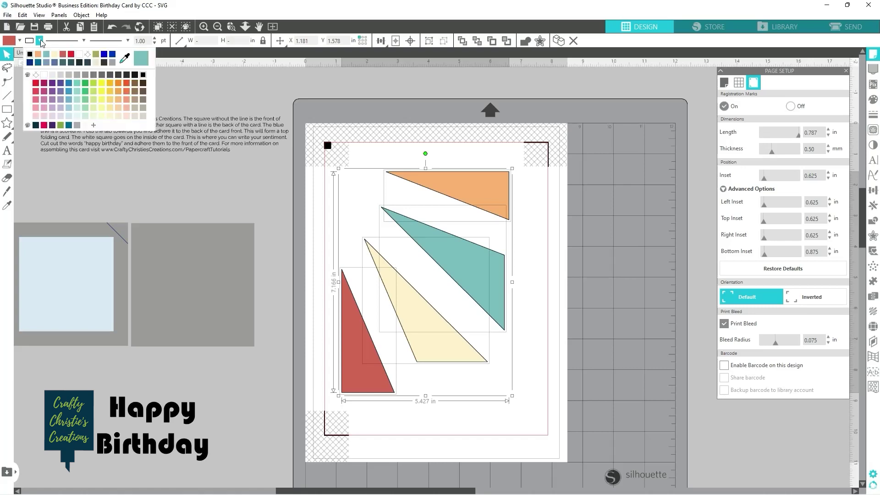
click(88, 54)
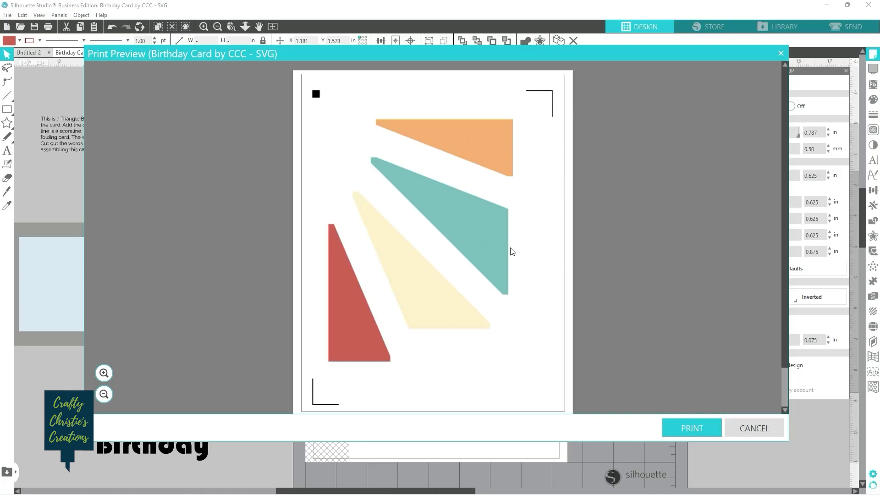
scroll(576, 257, down, 1)
scroll(611, 270, up, 1)
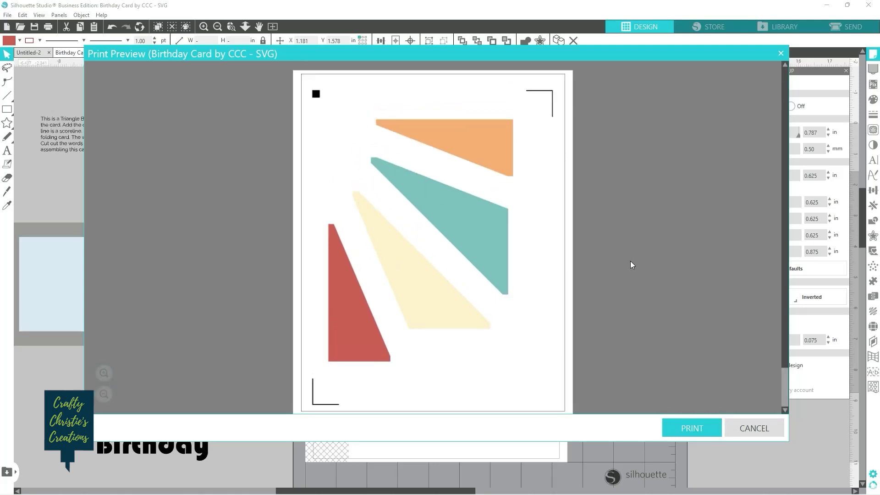
scroll(631, 264, down, 1)
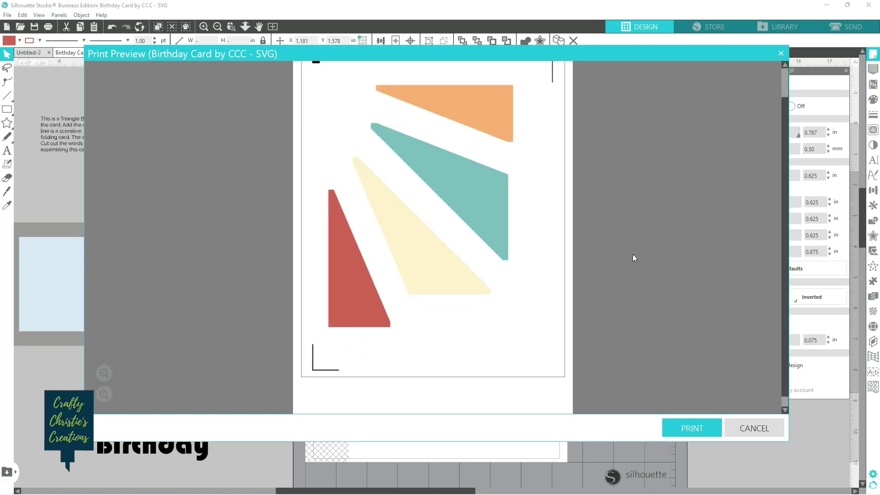
scroll(633, 258, up, 1)
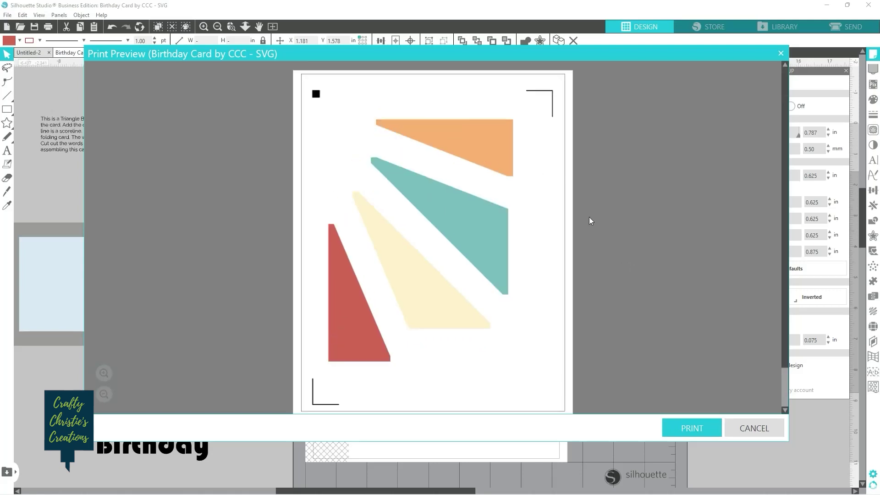